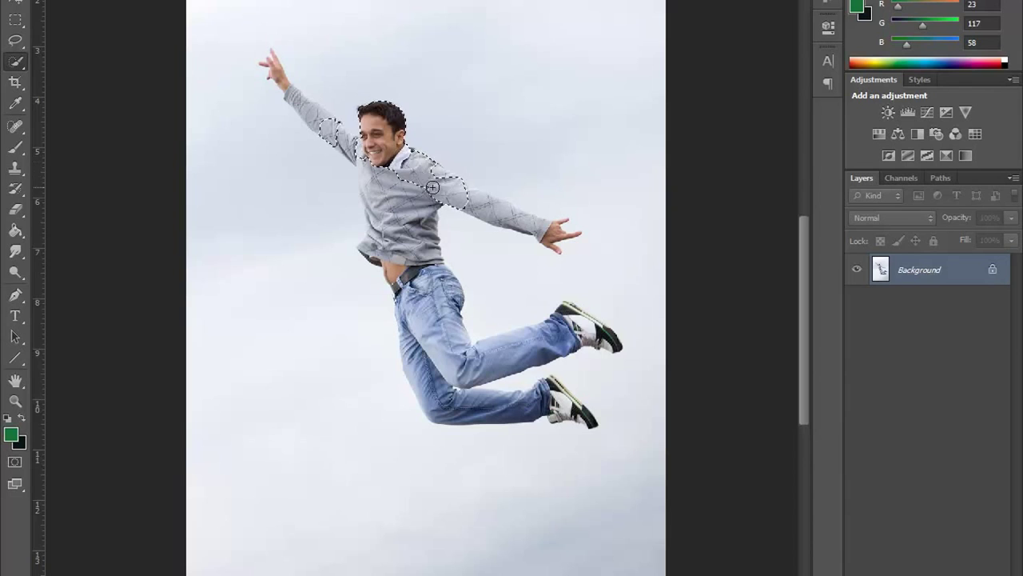
Extend the quick selection over the man's outstretched arm, both hands, sweater, both legs and the upper shoe.
left_click_drag(512, 216, 536, 226)
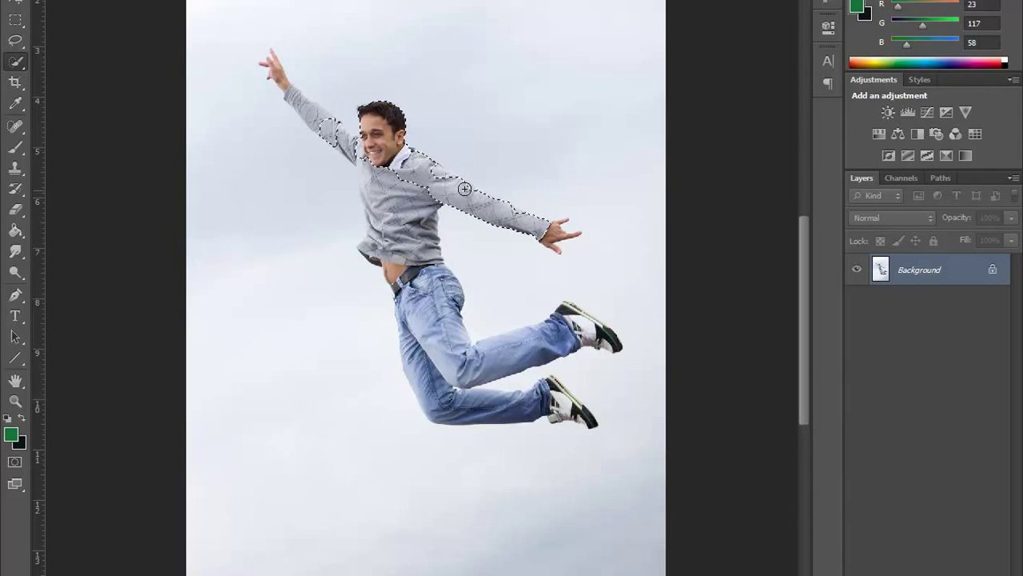
left_click(560, 231)
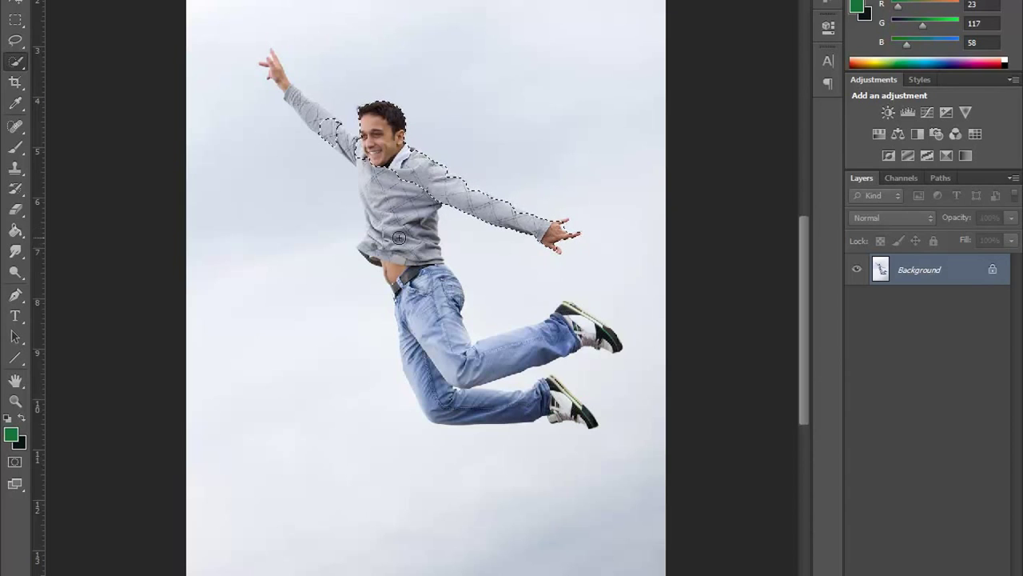
mouse_move(383, 247)
left_mouse_down()
mouse_move(392, 240)
mouse_move(362, 178)
left_mouse_up()
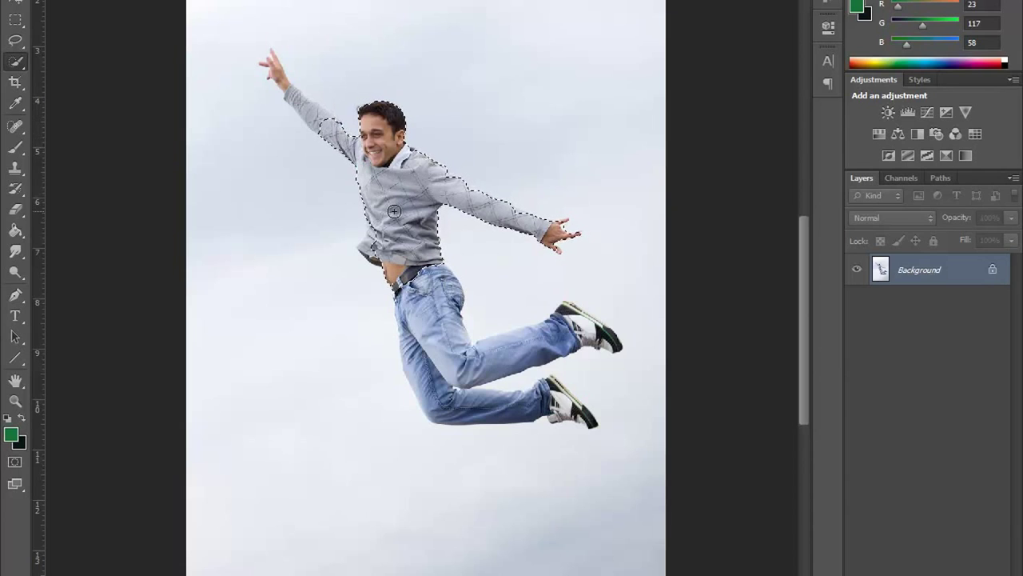
left_click_drag(291, 83, 272, 65)
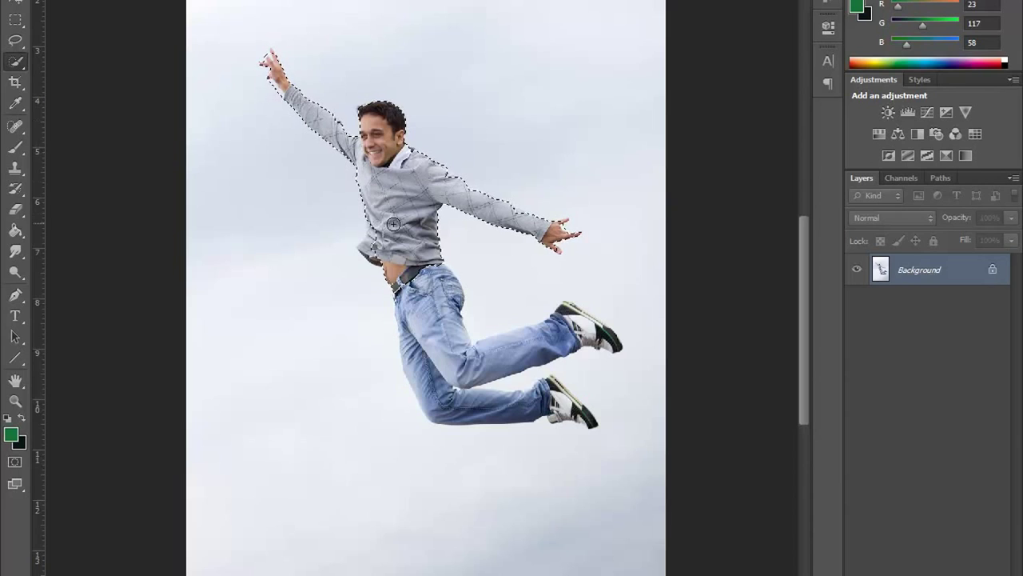
mouse_move(432, 352)
left_mouse_down()
mouse_move(445, 316)
mouse_move(462, 355)
mouse_move(517, 354)
mouse_move(602, 326)
mouse_move(612, 341)
left_mouse_up()
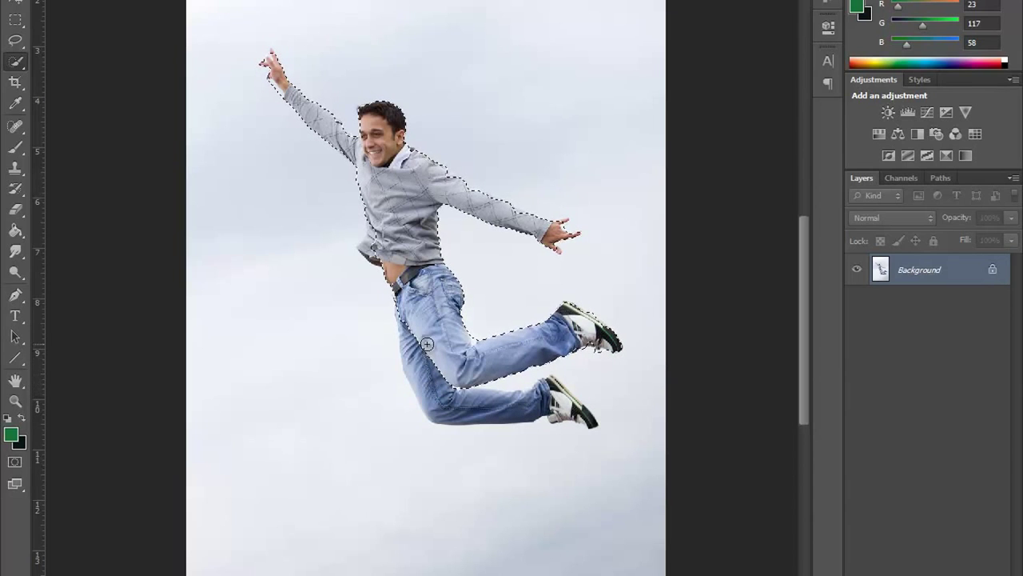
left_click(465, 417)
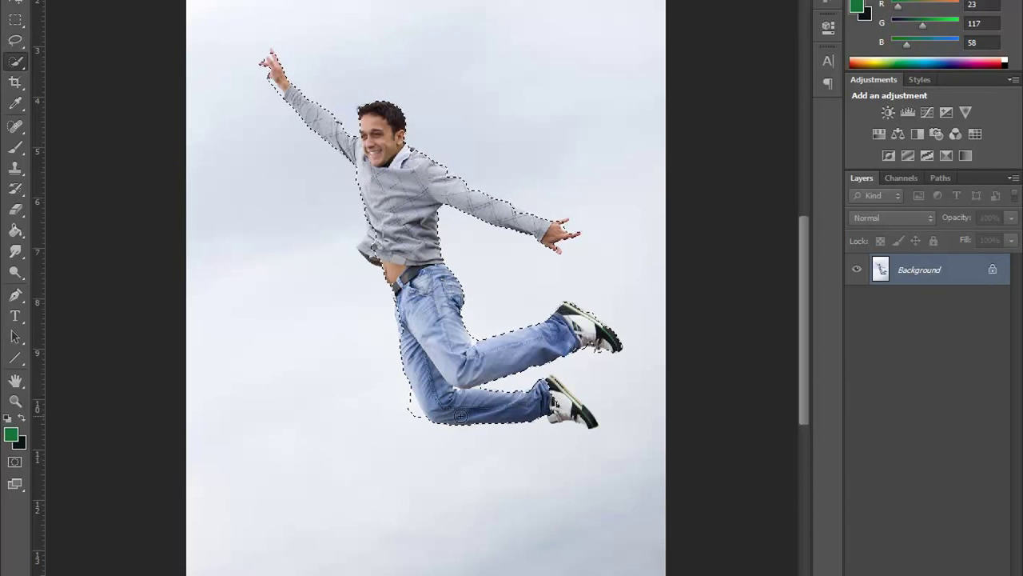
Subtract the background spill beside the lower knee and front hip from the selection, and add the missing front corner of the sweater hem.
left_click(414, 405, "alt")
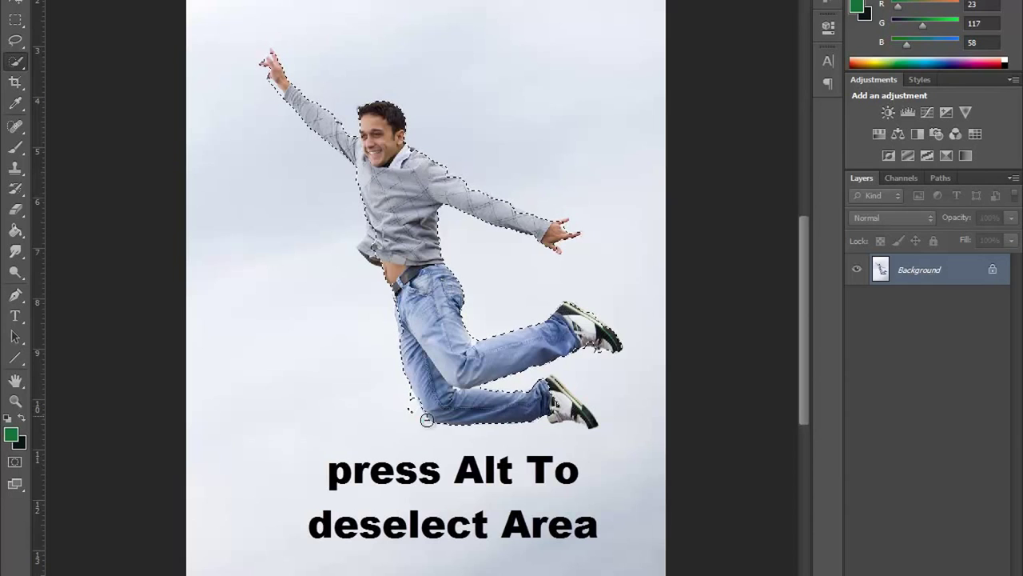
left_click(409, 399, "alt")
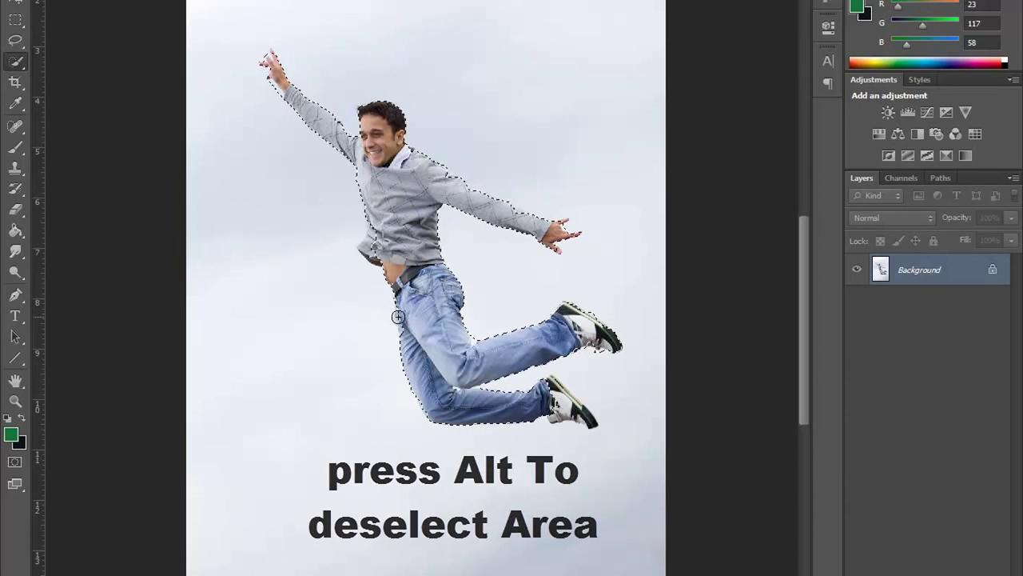
mouse_move(396, 298)
left_mouse_down()
mouse_move(406, 323)
mouse_move(420, 325)
left_mouse_up()
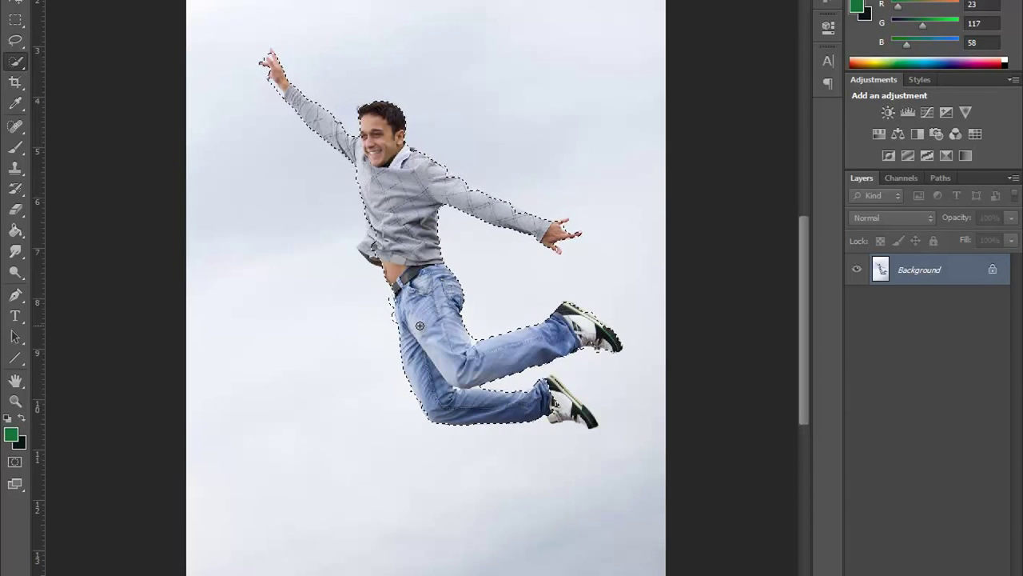
scroll(420, 325, "up", 3)
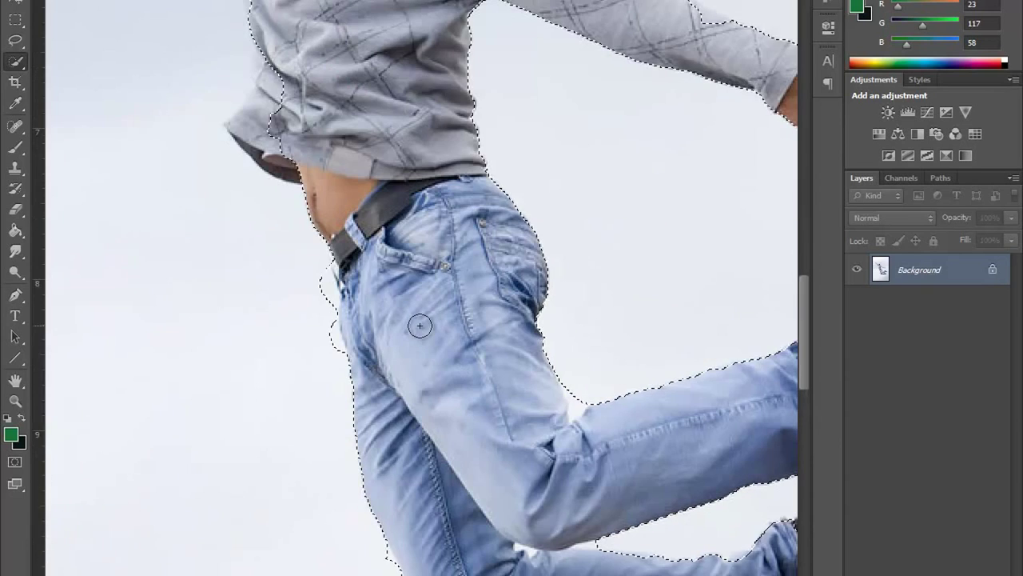
left_click(329, 276, "alt")
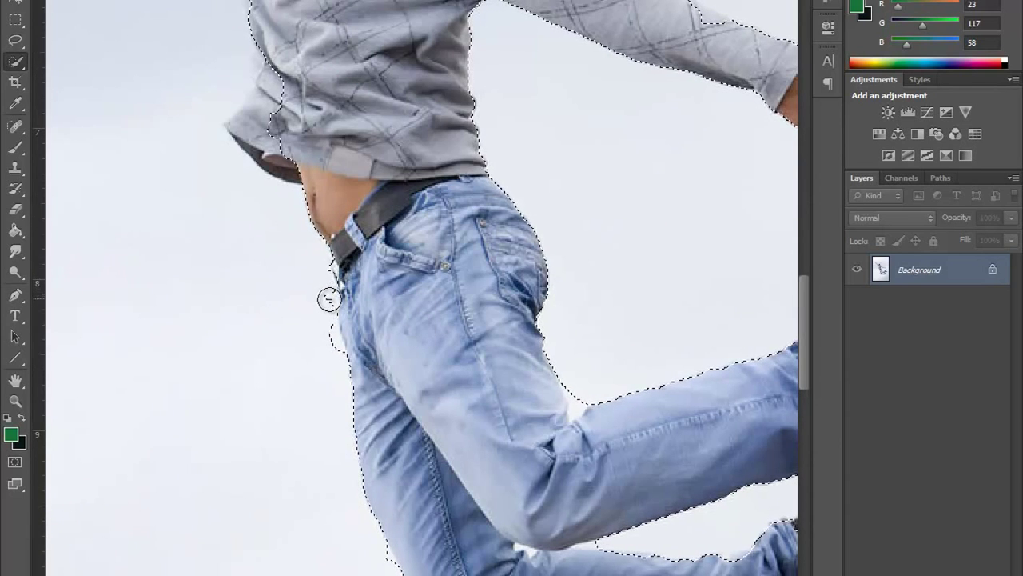
left_click(332, 341, "alt")
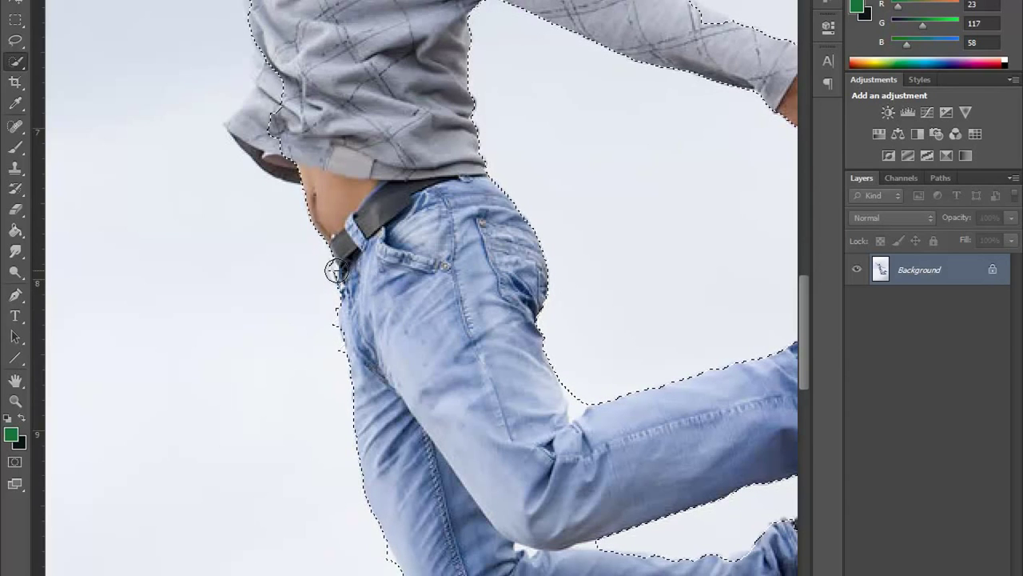
left_click(253, 116)
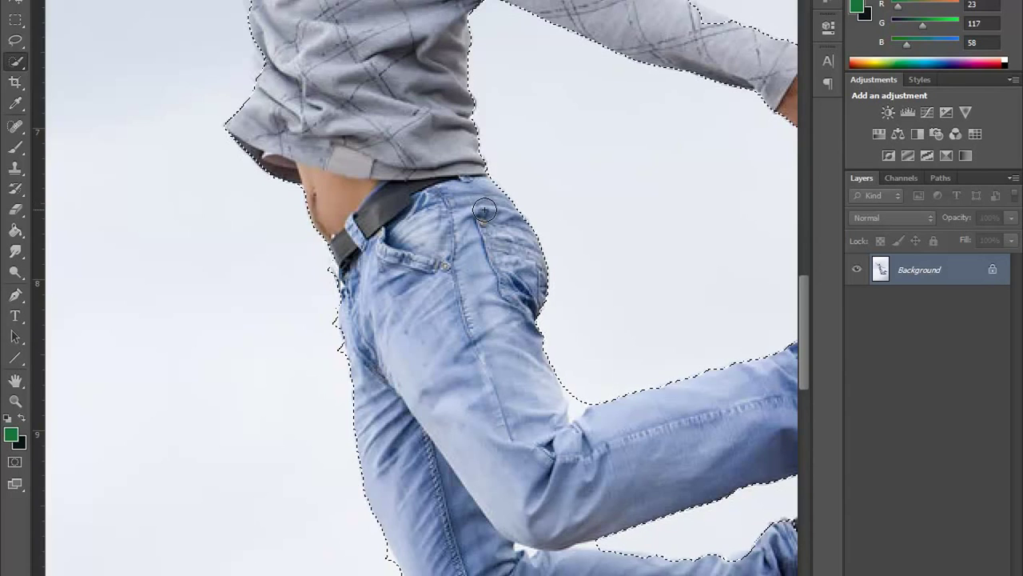
Refine the selection along the upper edge of the outstretched sleeve and around that hand's fingers.
left_click_drag(391, 163, 422, 400)
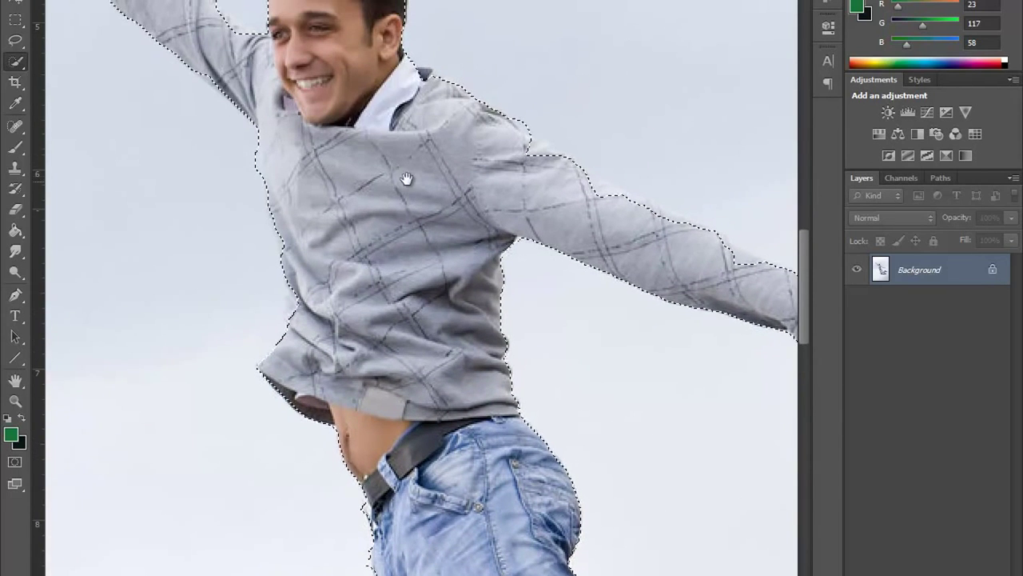
left_click_drag(402, 231, 405, 309)
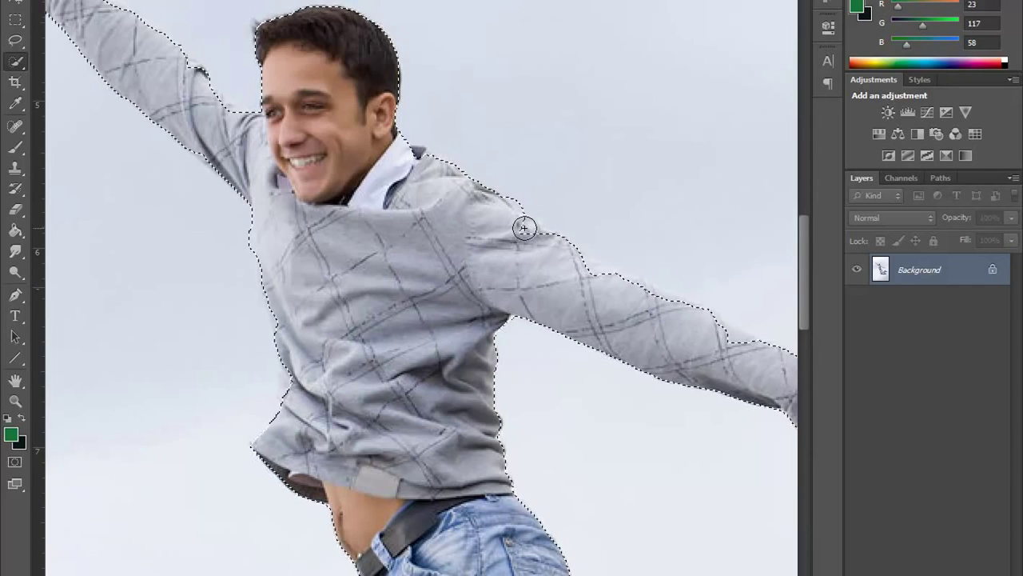
left_click_drag(563, 247, 726, 326)
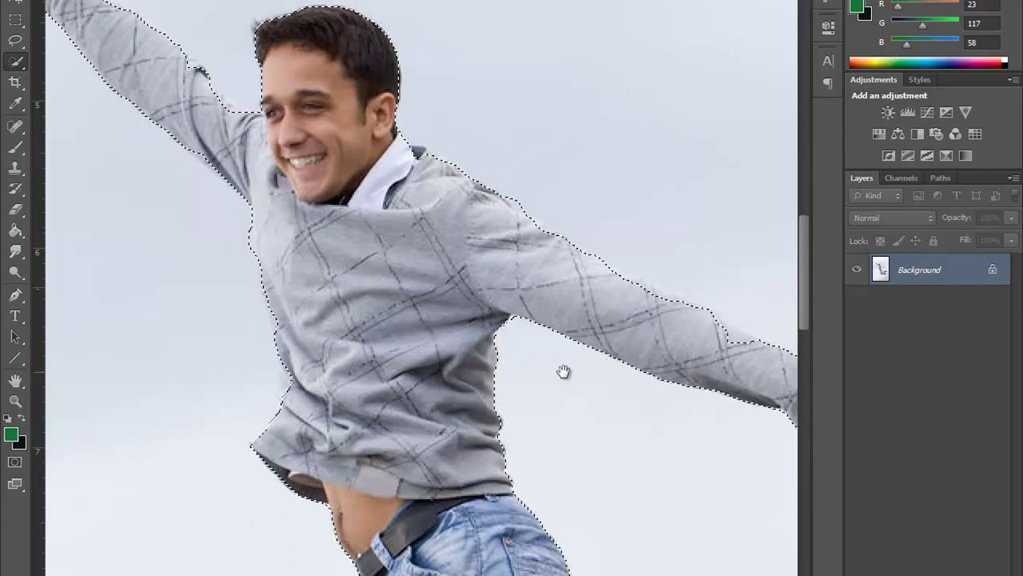
mouse_move(504, 370)
left_mouse_down()
mouse_move(359, 354)
mouse_move(340, 342)
left_mouse_up()
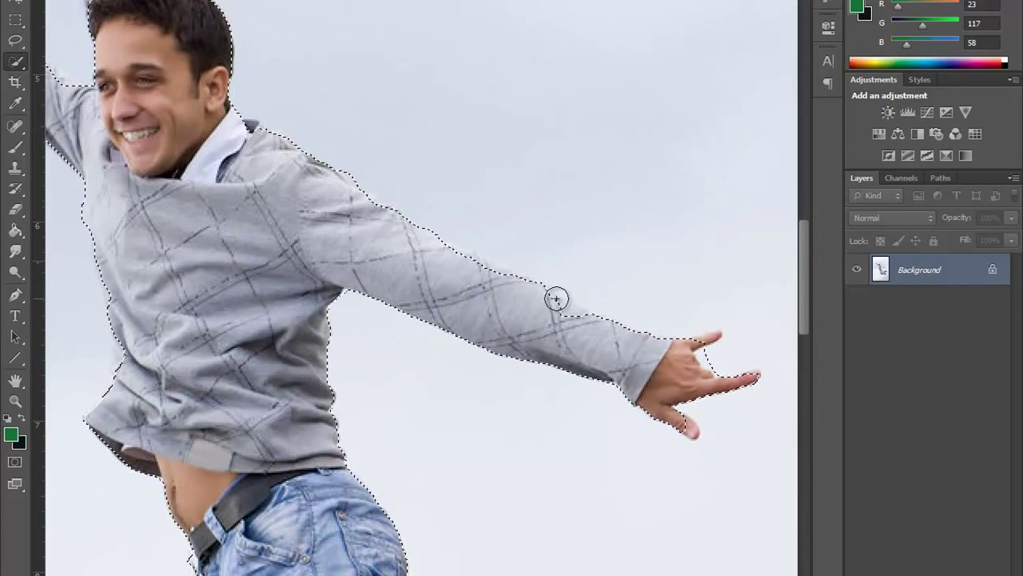
left_click_drag(603, 323, 609, 330)
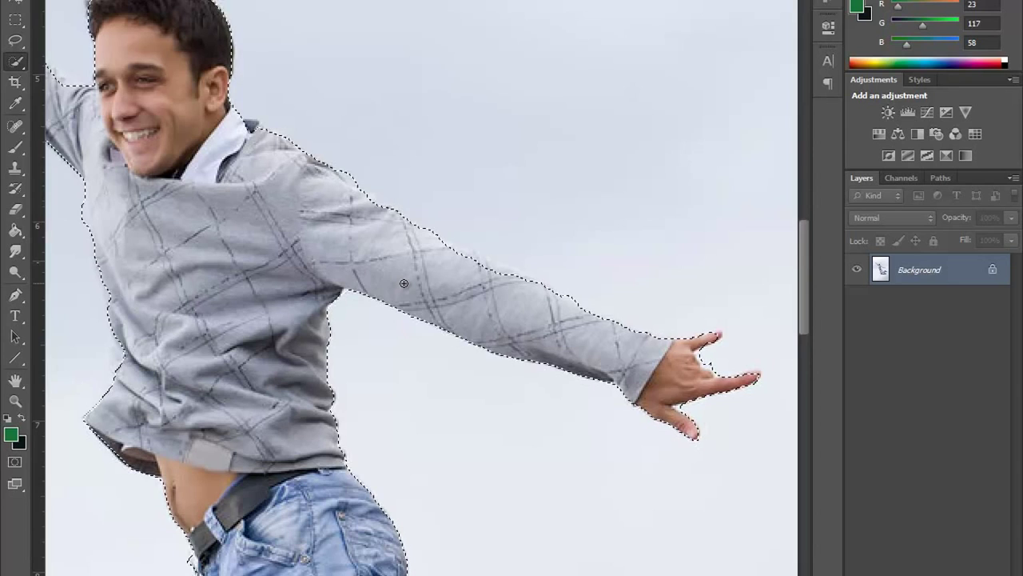
Refine the selection along the raised arm's sleeve and between the fingers of the raised hand.
key("ctrl+minus")
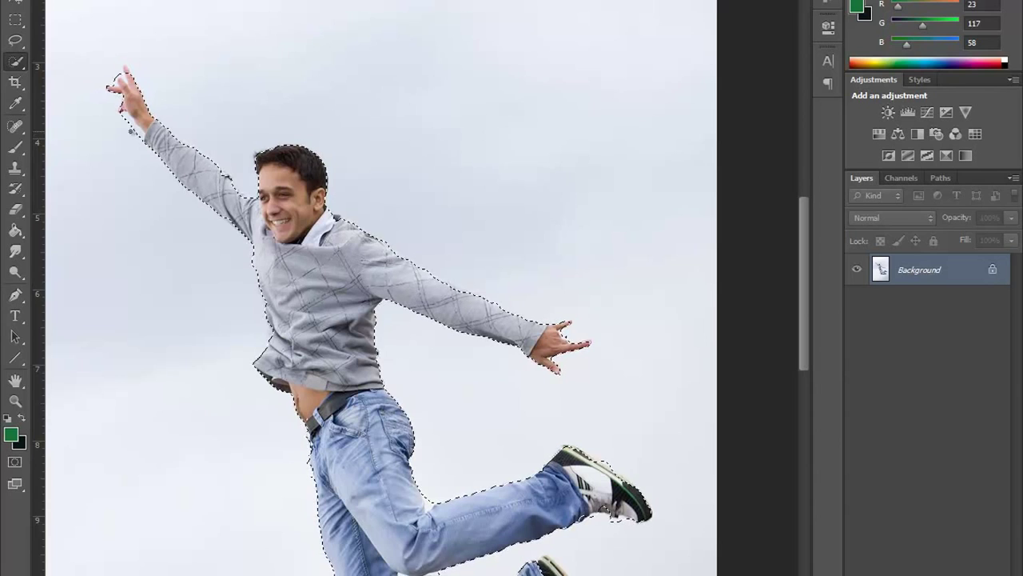
left_click(150, 128, "ctrl")
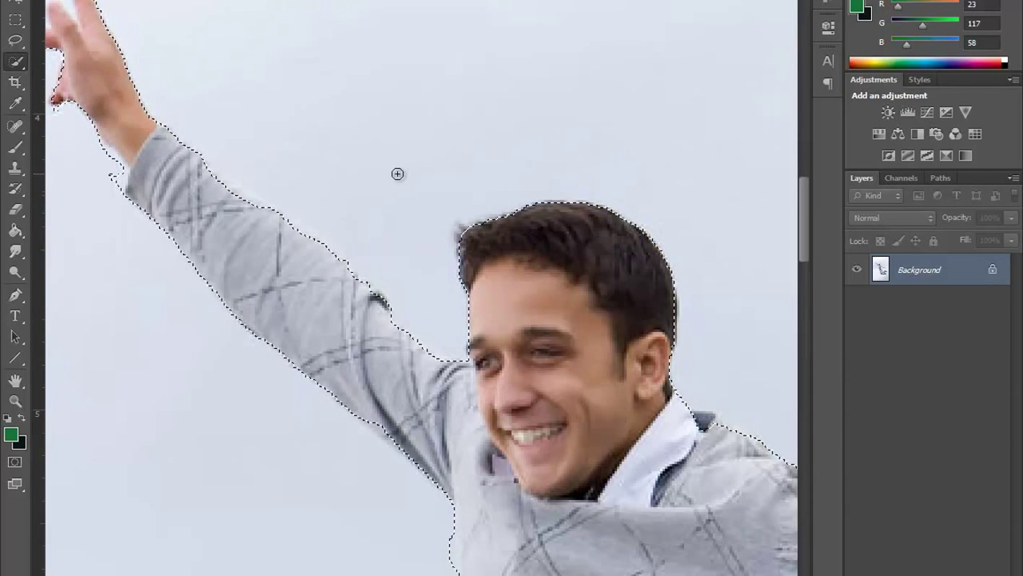
mouse_move(200, 140)
left_mouse_down()
mouse_move(279, 187)
mouse_move(354, 260)
left_mouse_up()
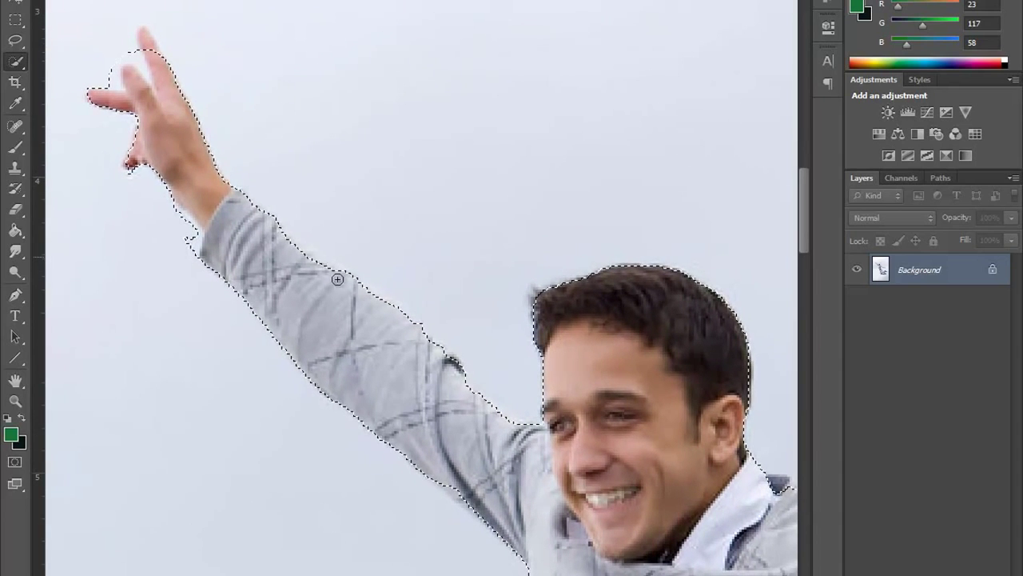
left_click_drag(339, 268, 285, 213)
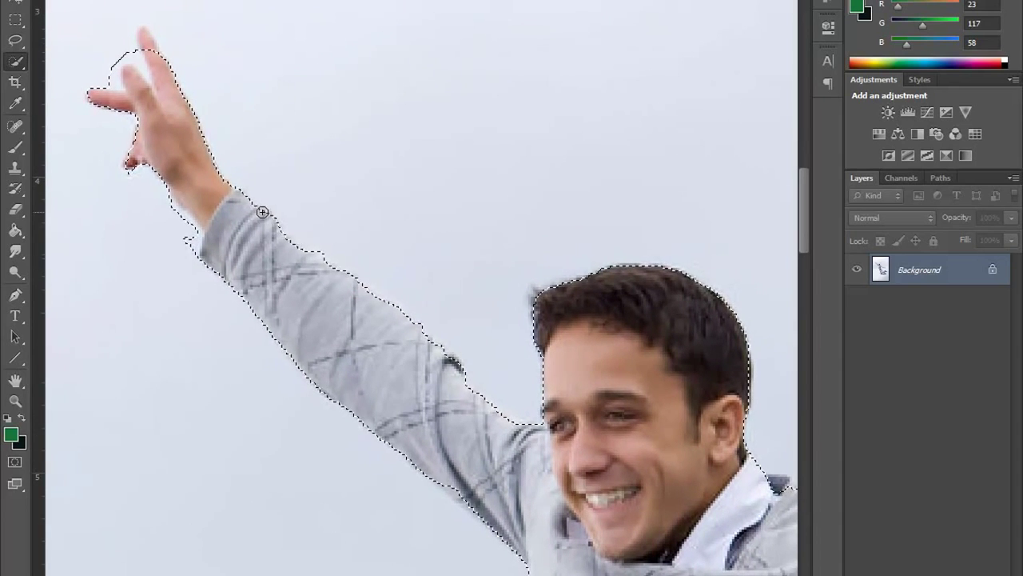
mouse_move(140, 46)
left_mouse_down()
mouse_move(141, 34)
mouse_move(164, 119)
mouse_move(136, 62)
left_mouse_up()
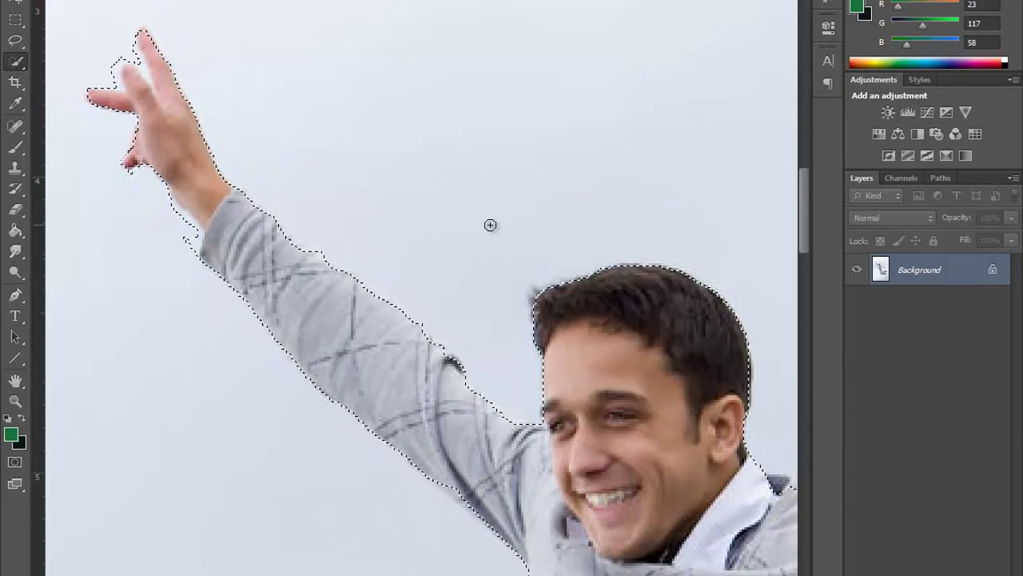
Add the missing hair tuft above the forehead to the selection and check the outline down to the jeans.
left_click_drag(583, 423, 502, 240)
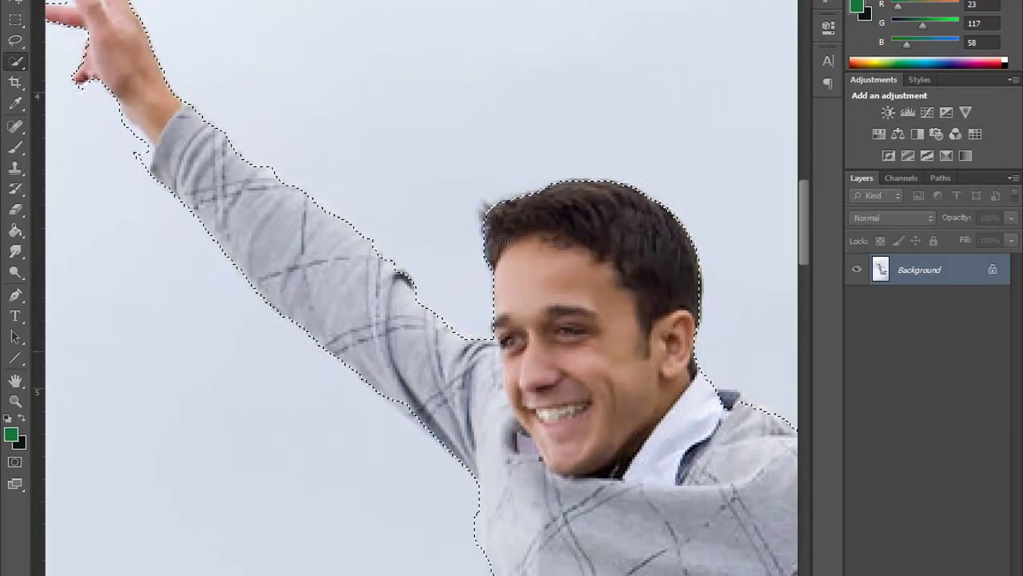
left_click(484, 206)
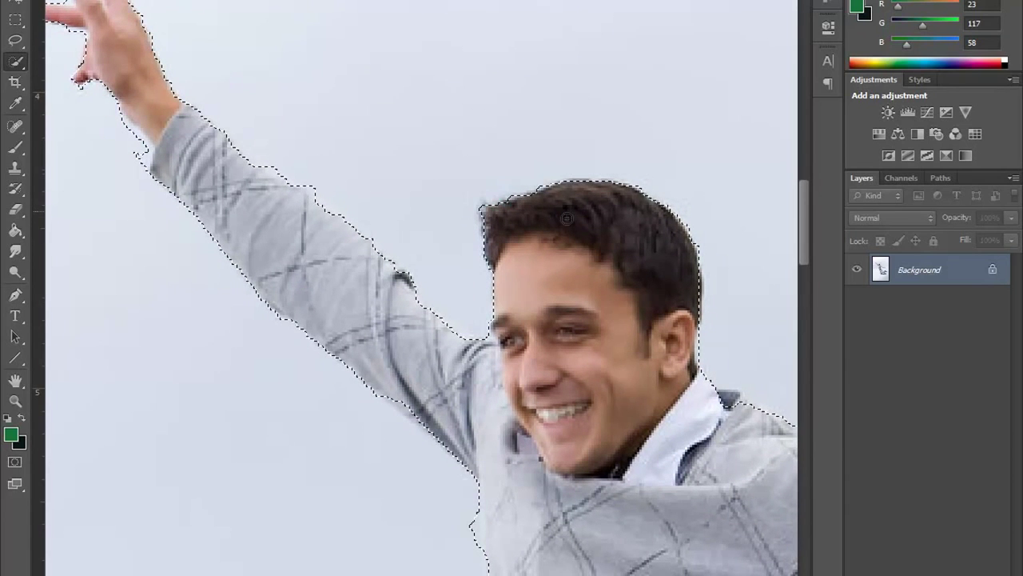
left_click_drag(528, 182, 476, 98)
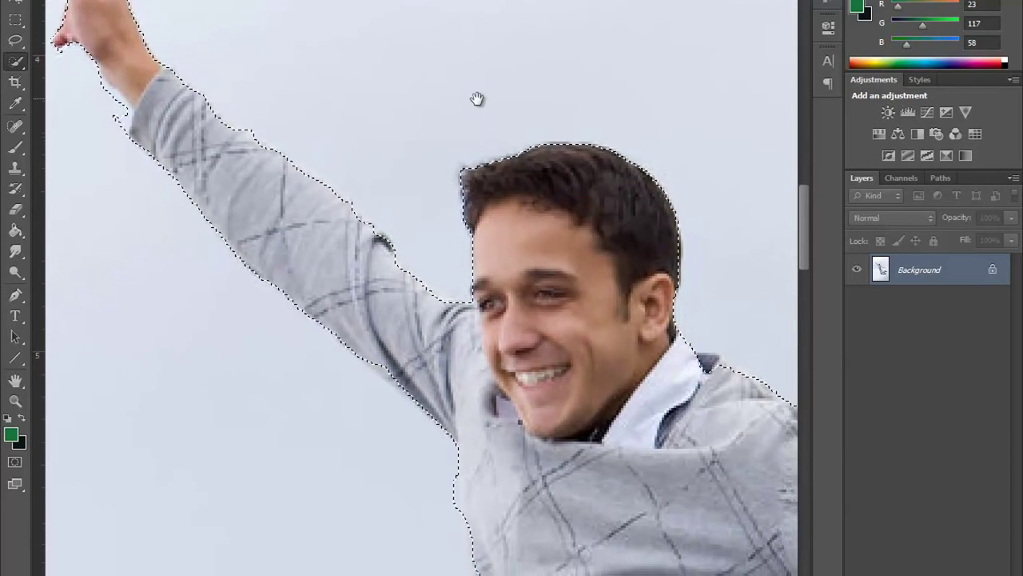
left_click_drag(434, 242, 285, 58)
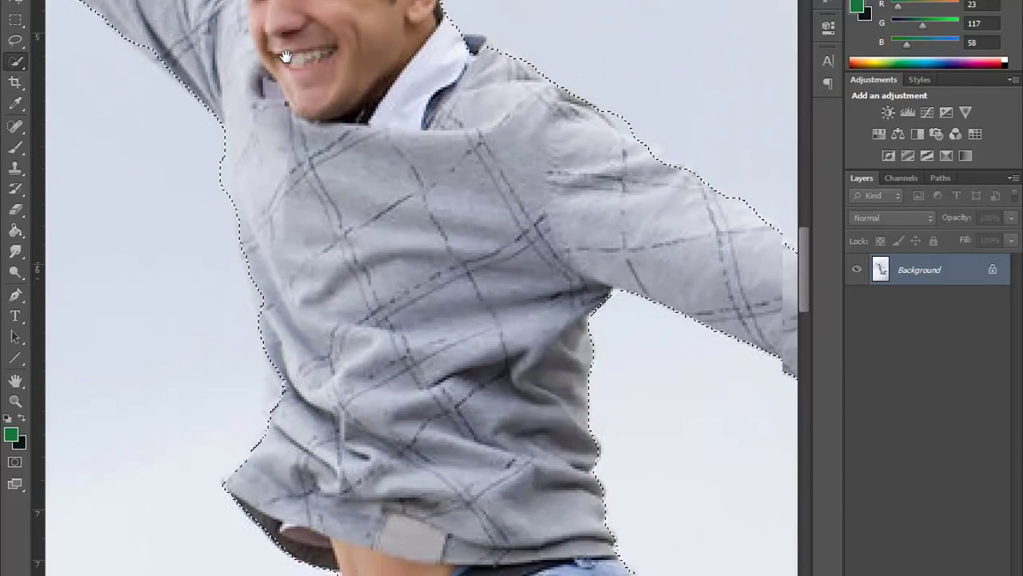
left_click_drag(384, 448, 314, 192)
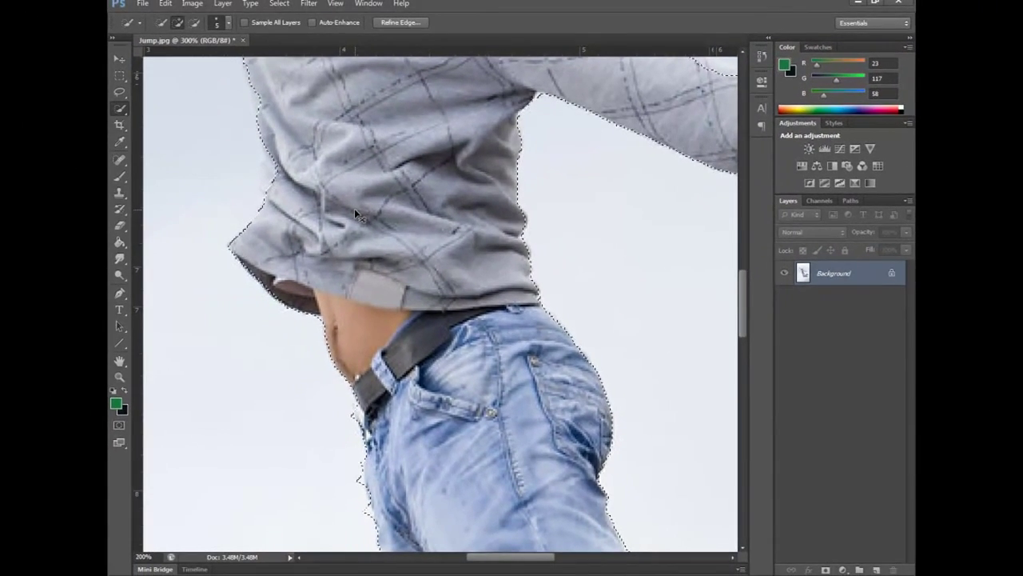
scroll(313, 187, "up", 2)
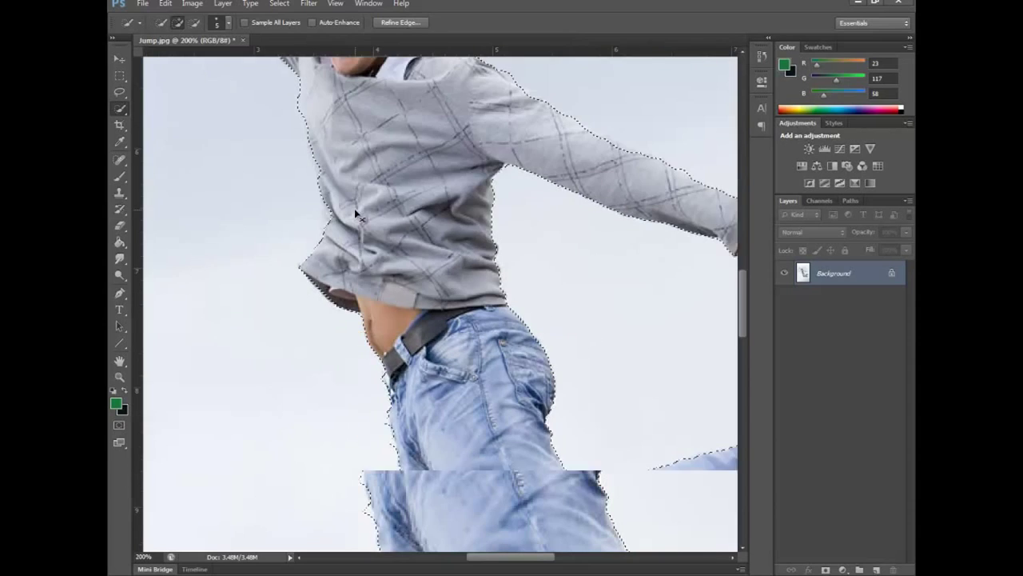
key("ctrl+minus")
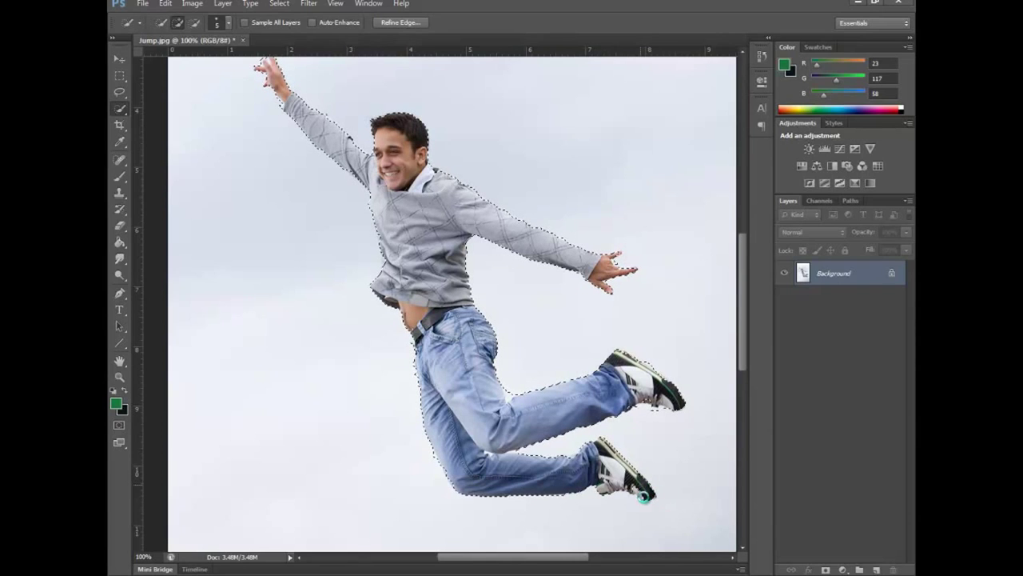
Refine the selection's edge with Smooth set to 17 and Feather to 1.2 px.
left_click(400, 22)
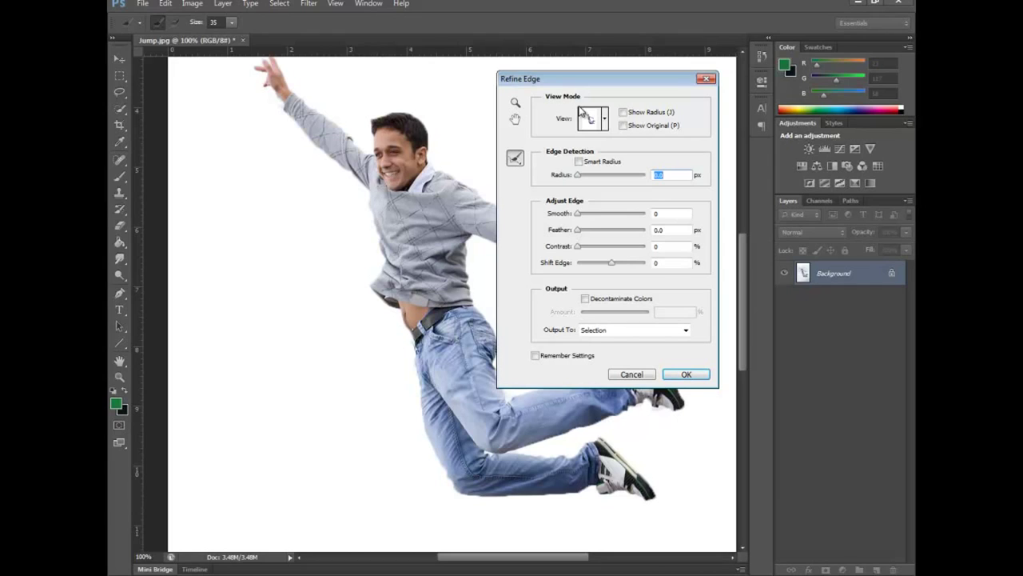
key("ctrl+minus")
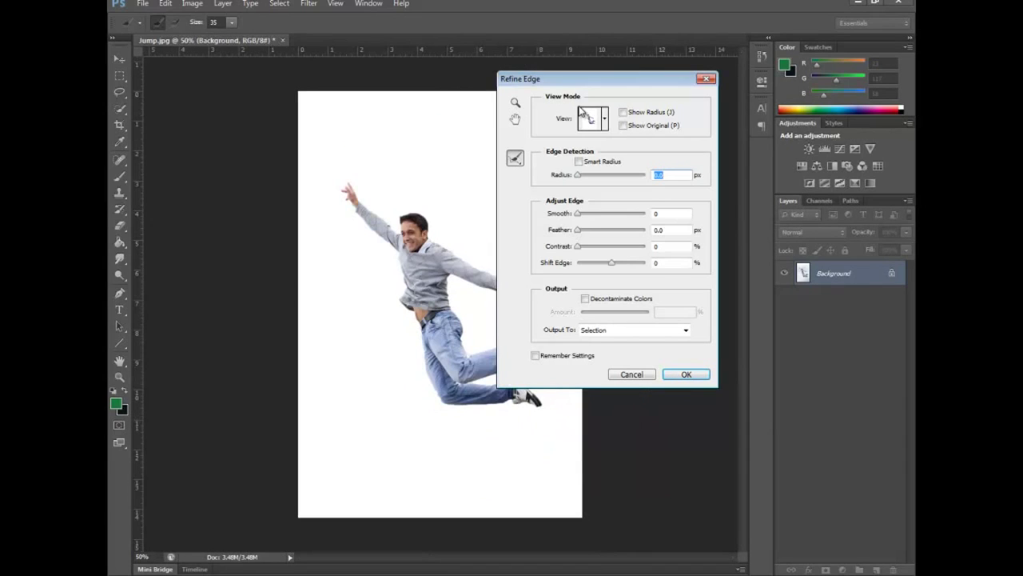
left_click_drag(605, 87, 694, 144)
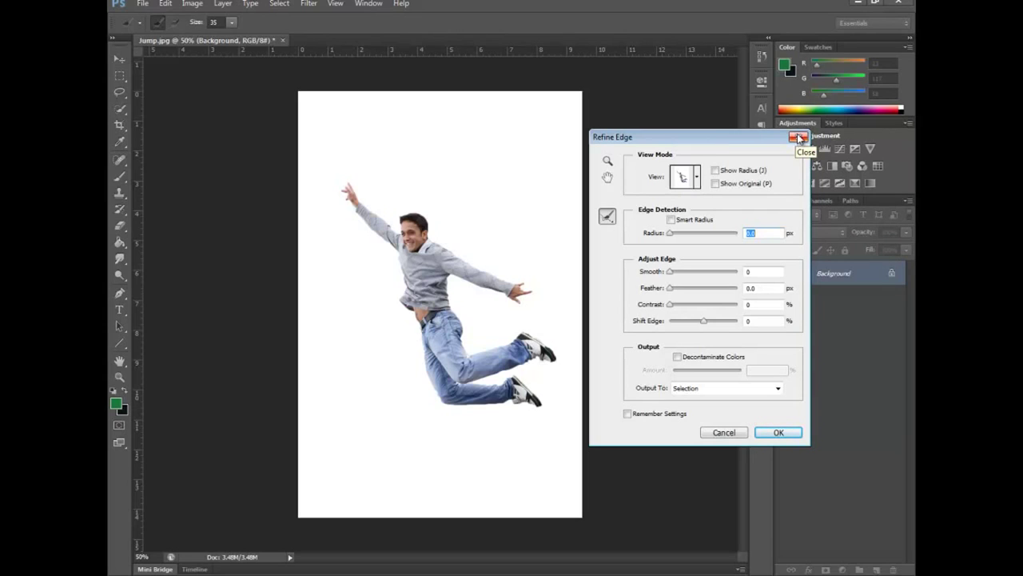
left_click(672, 275)
left_click_drag(671, 274, 684, 274)
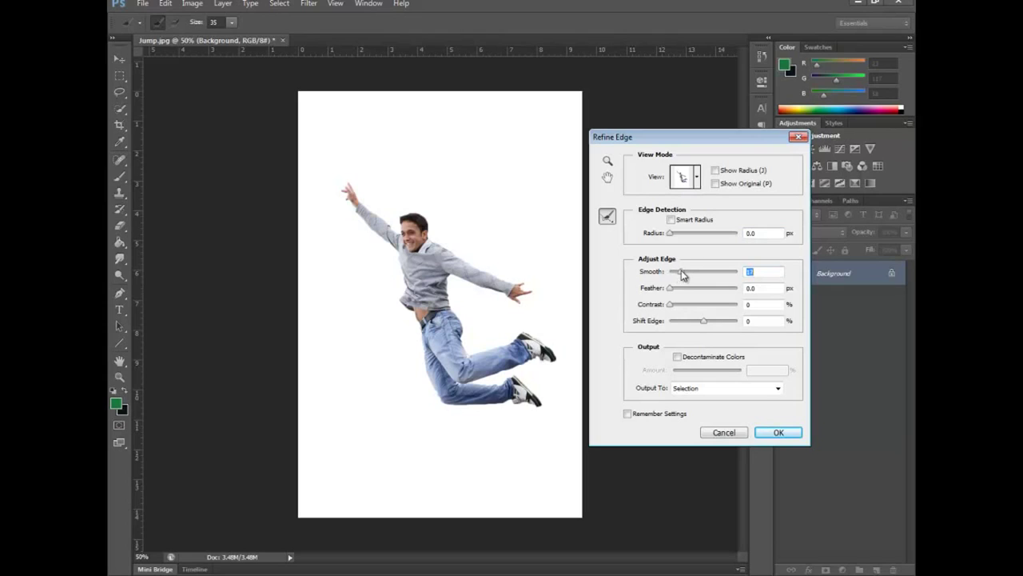
left_click_drag(670, 289, 681, 293)
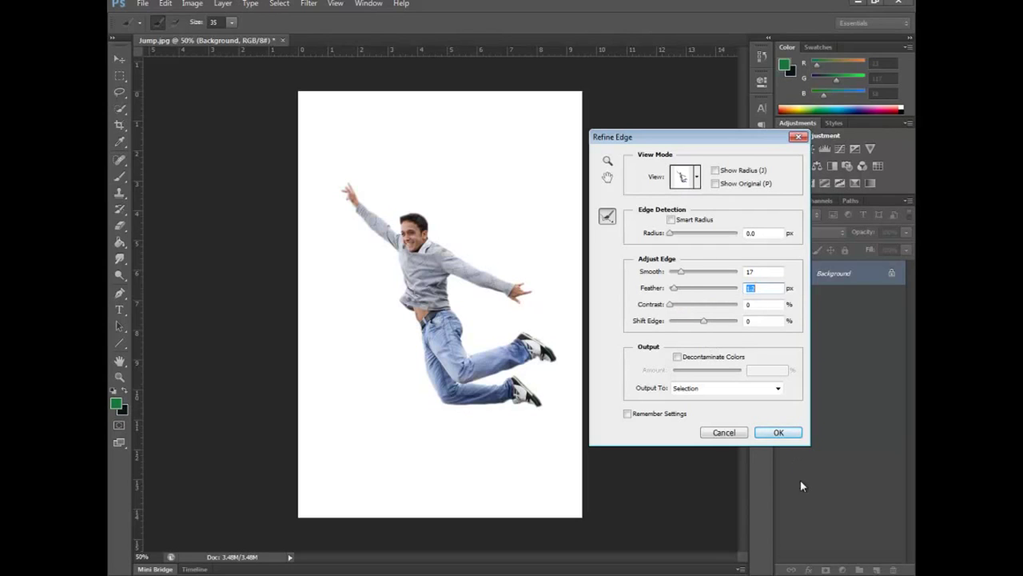
Output the refined selection to a new layer.
left_click(746, 389)
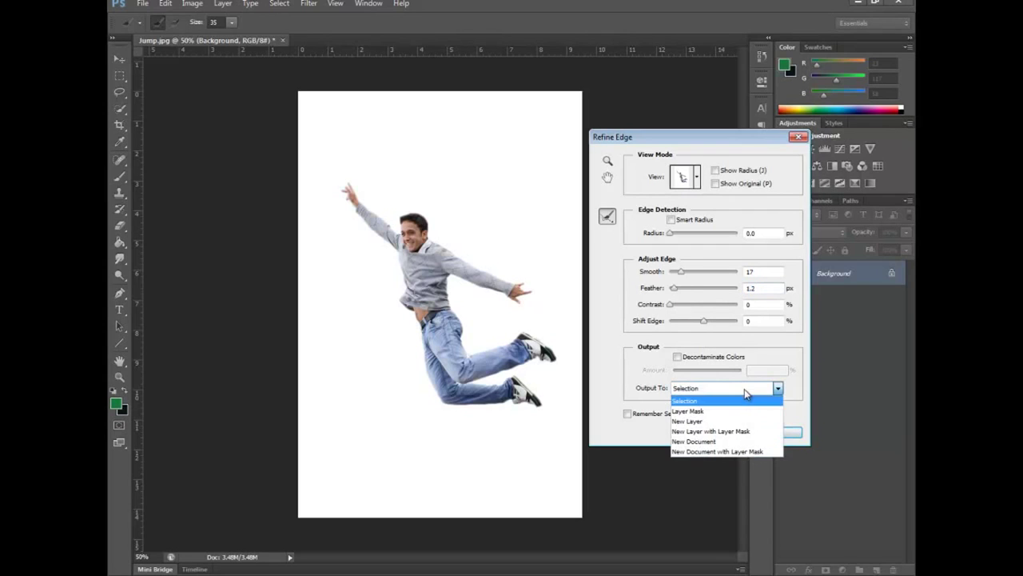
left_click(707, 421)
left_click(789, 433)
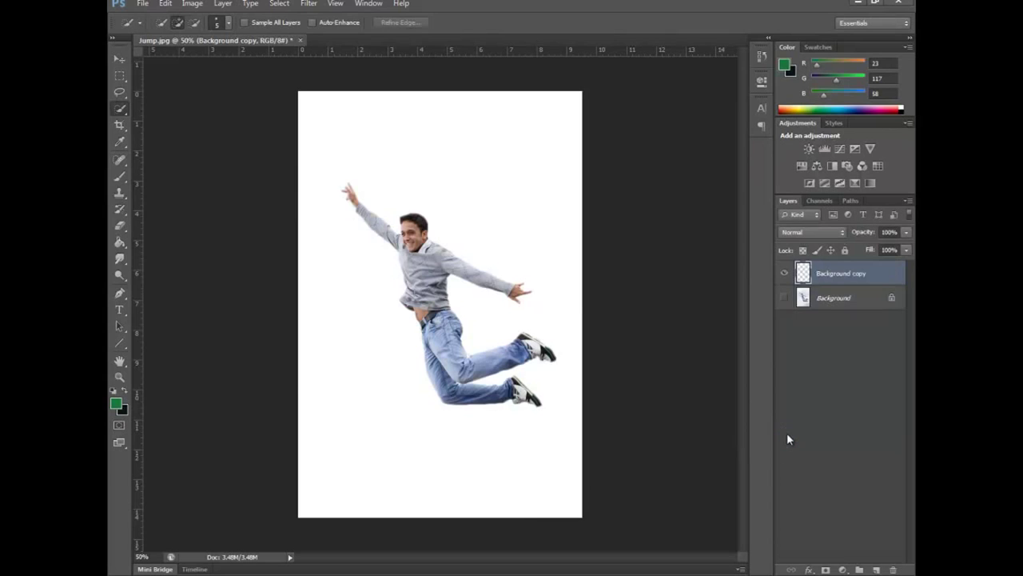